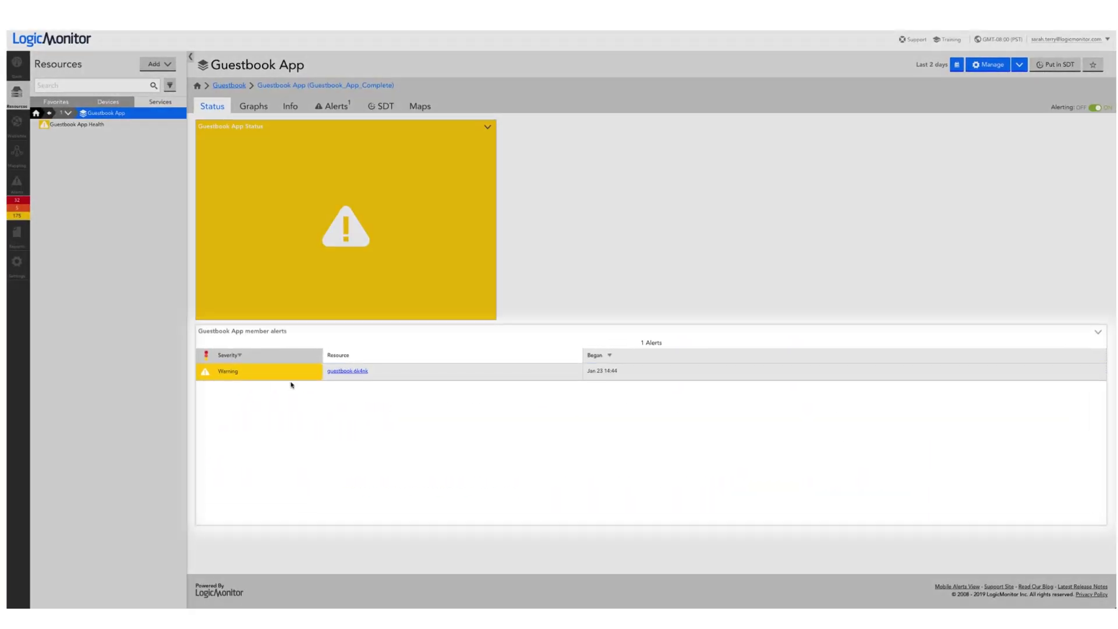
- Go from the member Warning alert to Guestbook App Health and expand Member Instance Graphs
{"action": "left_click", "coordinate": [305, 371]}
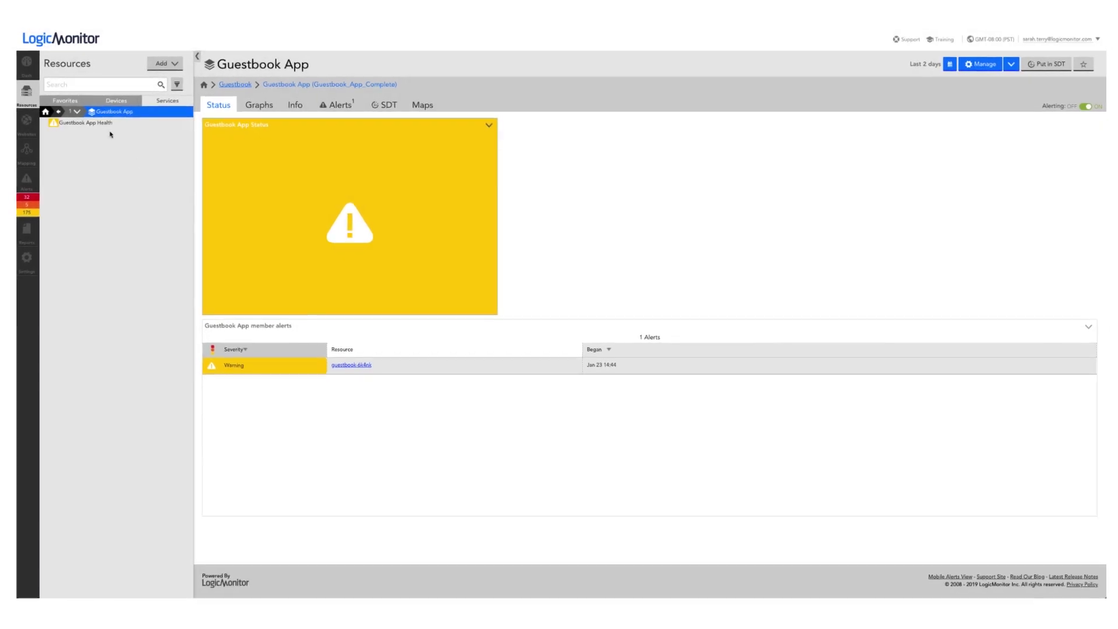
{"action": "left_click", "coordinate": [87, 123]}
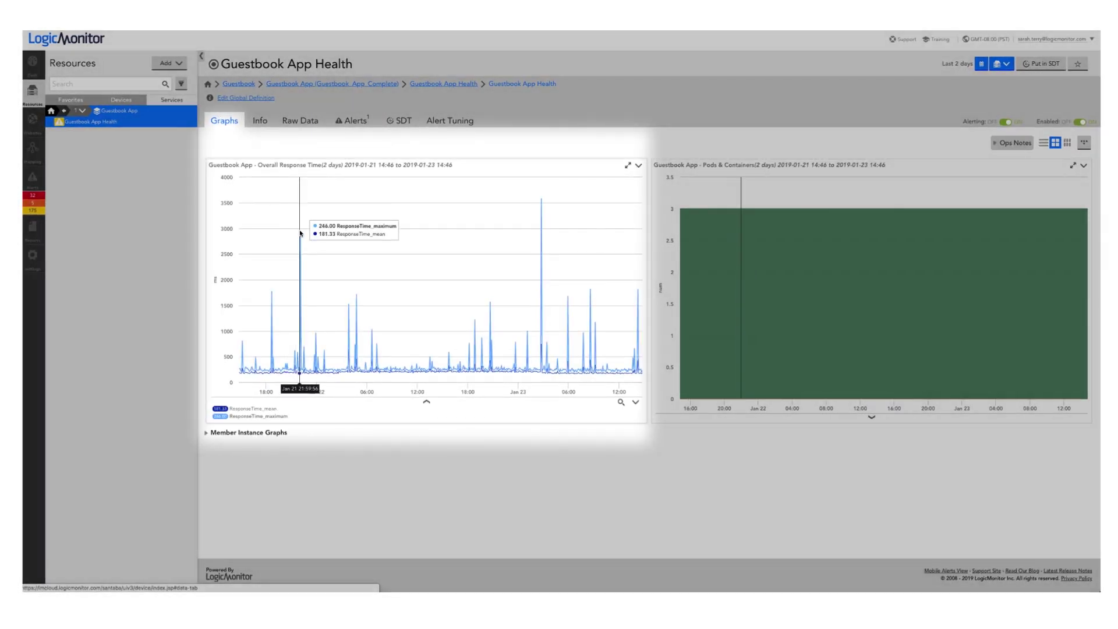
{"action": "left_click", "coordinate": [219, 432]}
{"action": "scroll", "coordinate": [370, 547], "scroll_direction": "down", "scroll_amount": 5}
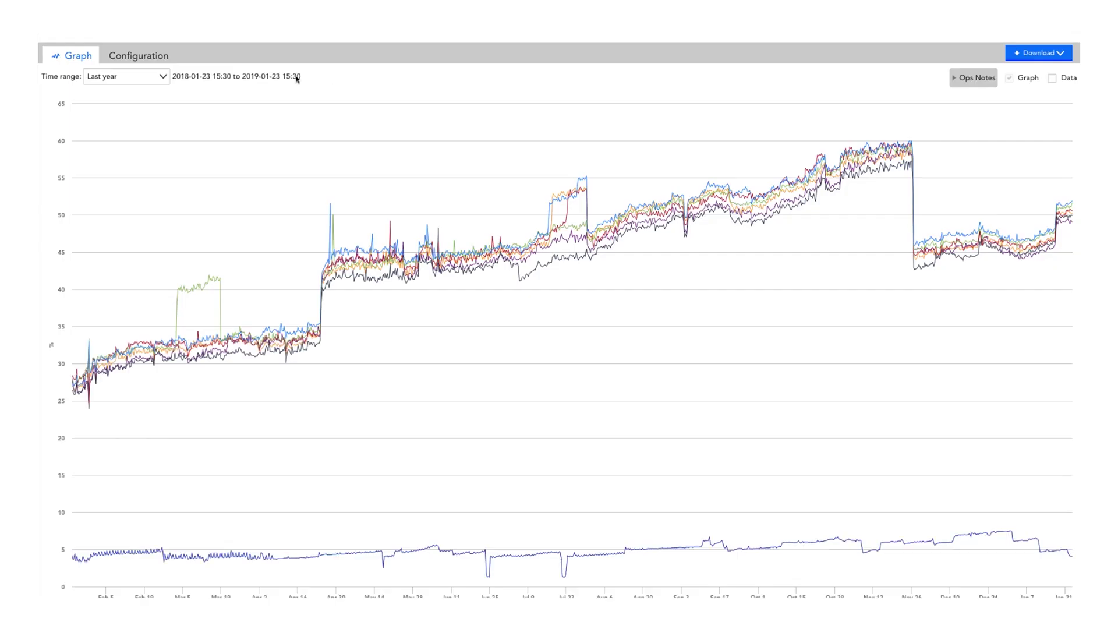
- Keep the range at Last year, switch Ops Notes on, and collapse the Ops Notes bar
{"action": "left_click", "coordinate": [162, 77]}
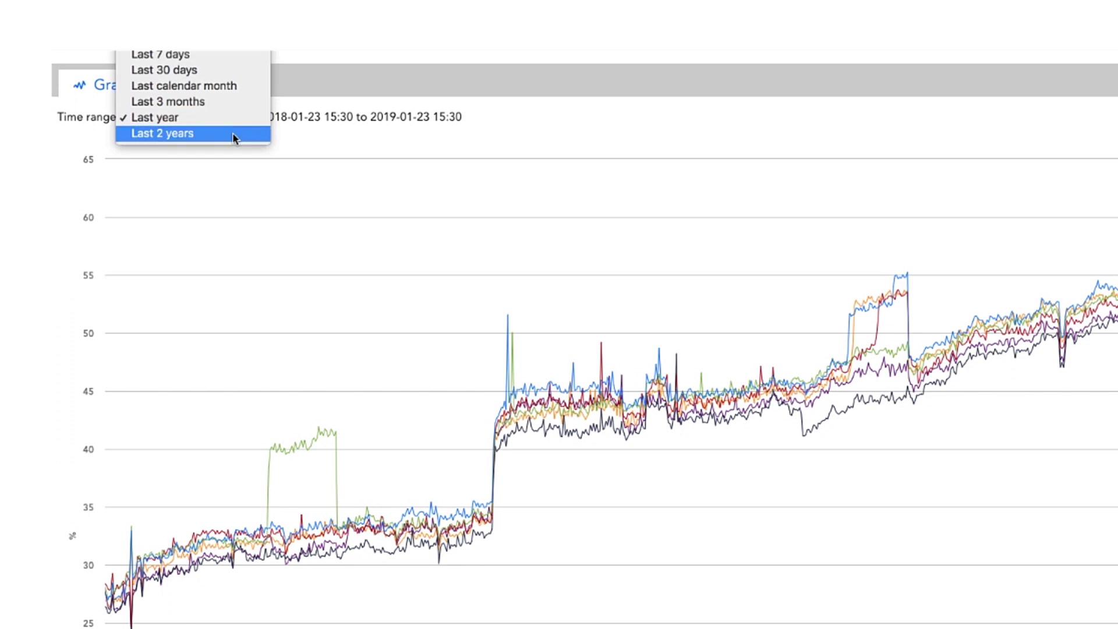
{"action": "left_click", "coordinate": [234, 121]}
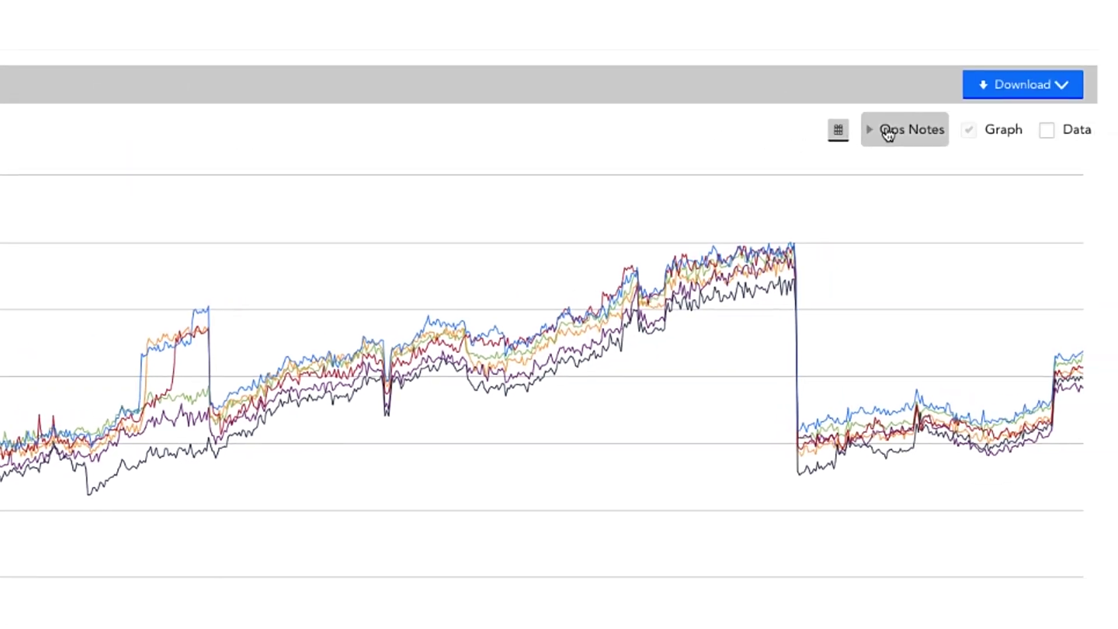
{"action": "left_click", "coordinate": [888, 131]}
{"action": "left_click", "coordinate": [1054, 152]}
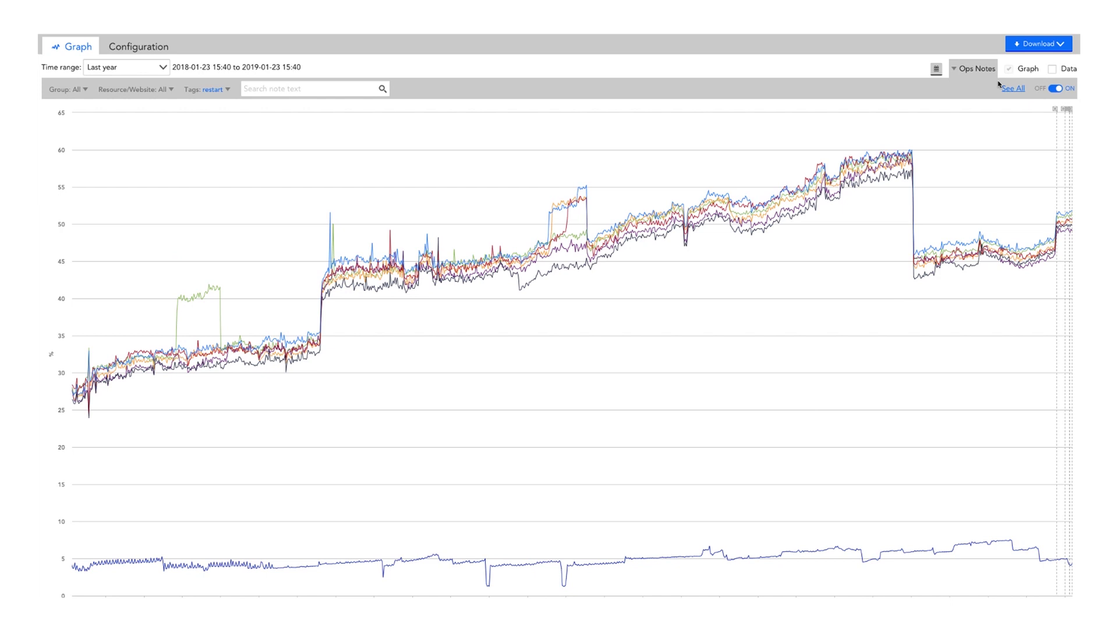
{"action": "left_click", "coordinate": [955, 70]}
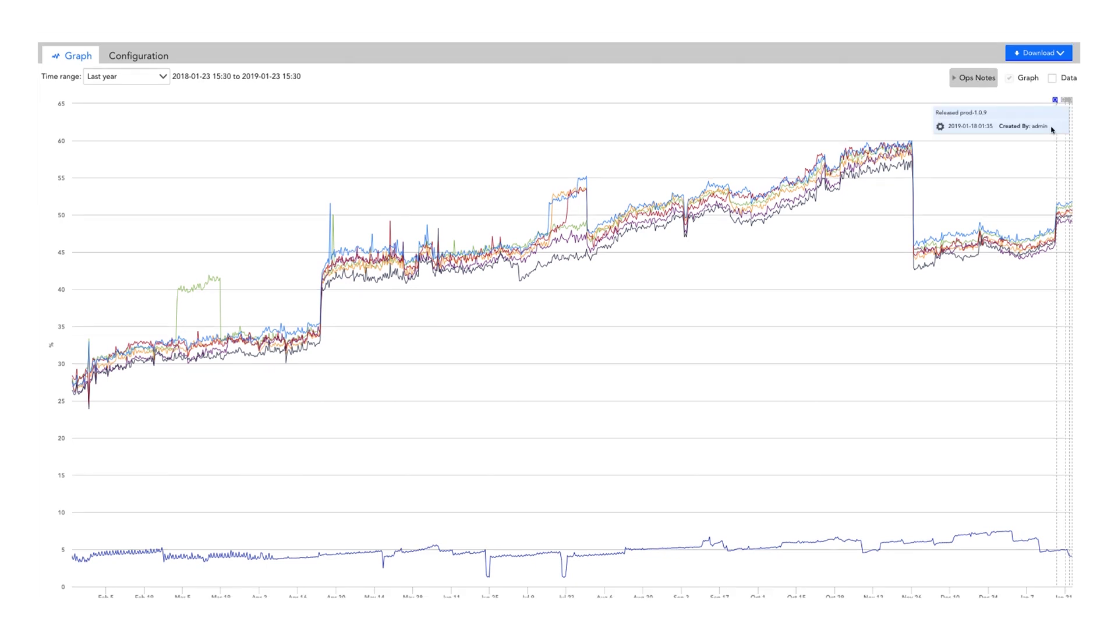